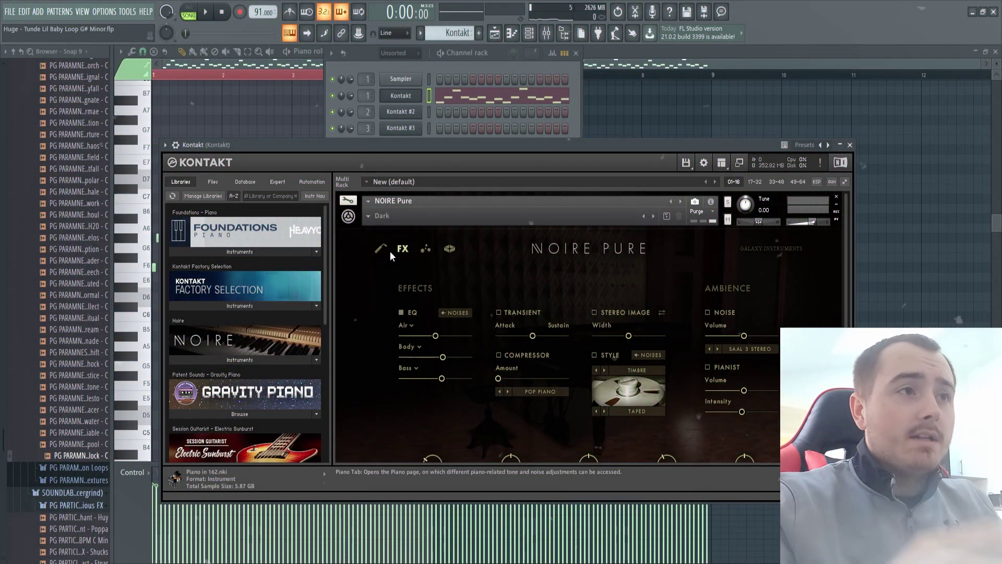
Show the Piano page of NOIRE Pure in Kontakt to review its anatomy, noises and tone settings
{"action": "left_click", "coordinate": [381, 248]}
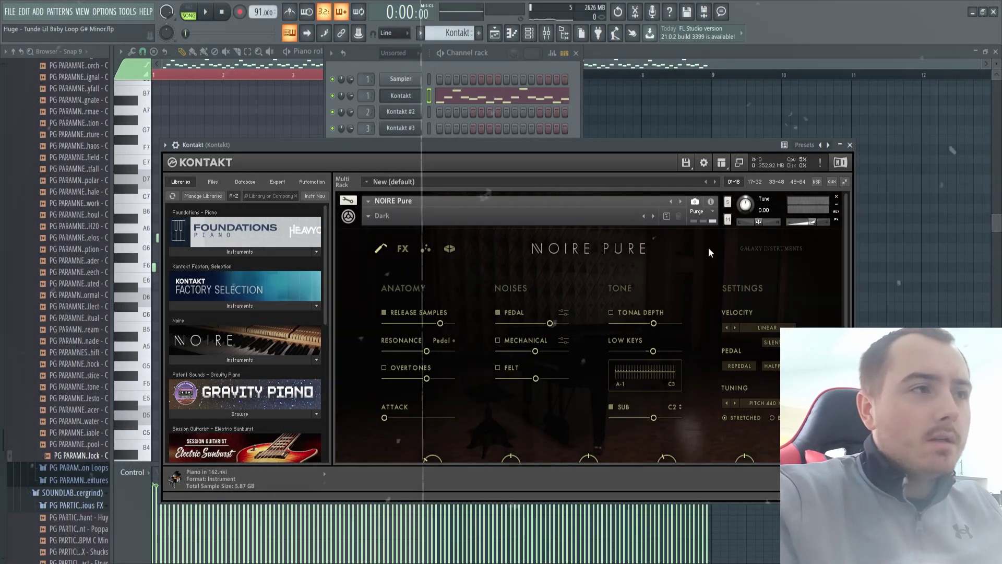
{"action": "left_click", "coordinate": [850, 145]}
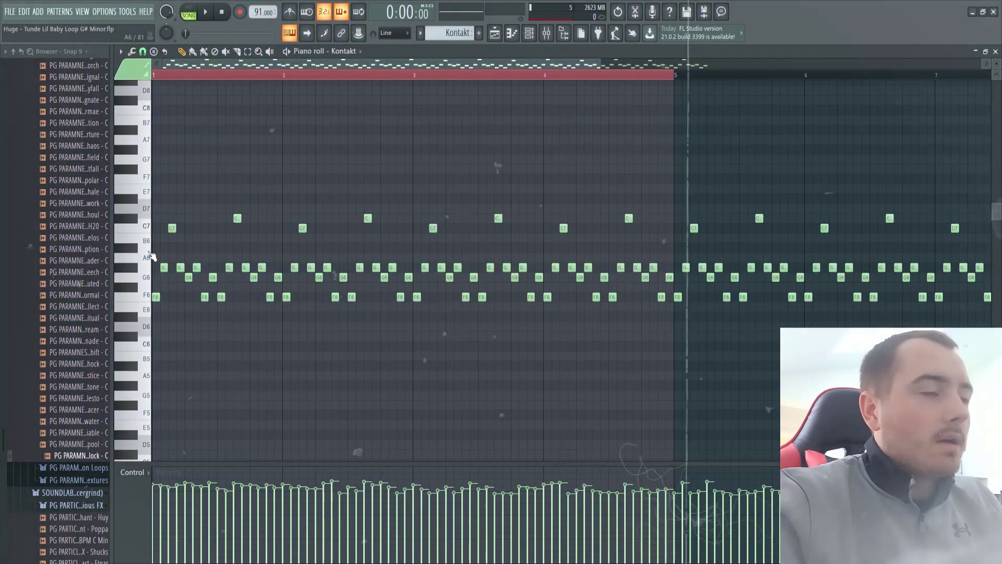
{"action": "scroll", "coordinate": [148, 257], "scroll_direction": "up", "scroll_amount": 2}
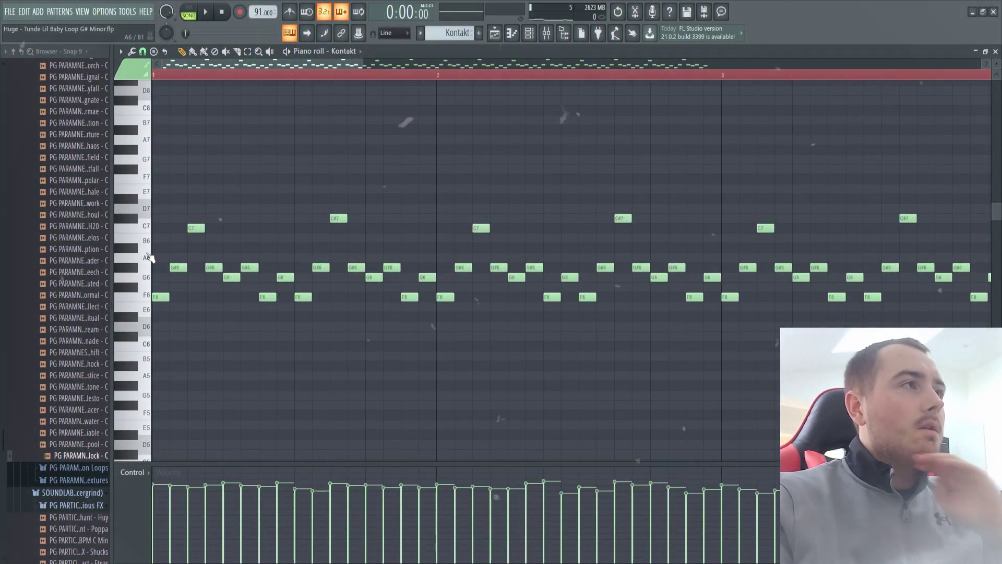
{"action": "scroll", "coordinate": [168, 267], "scroll_direction": "down", "scroll_amount": 5}
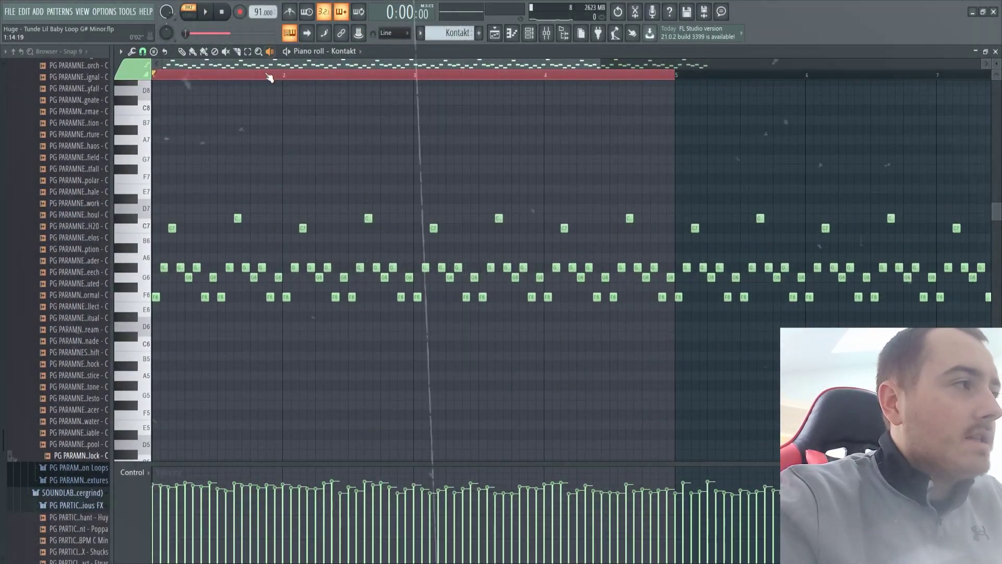
{"action": "left_click_drag", "start_coordinate": [245, 133], "coordinate": [417, 158]}
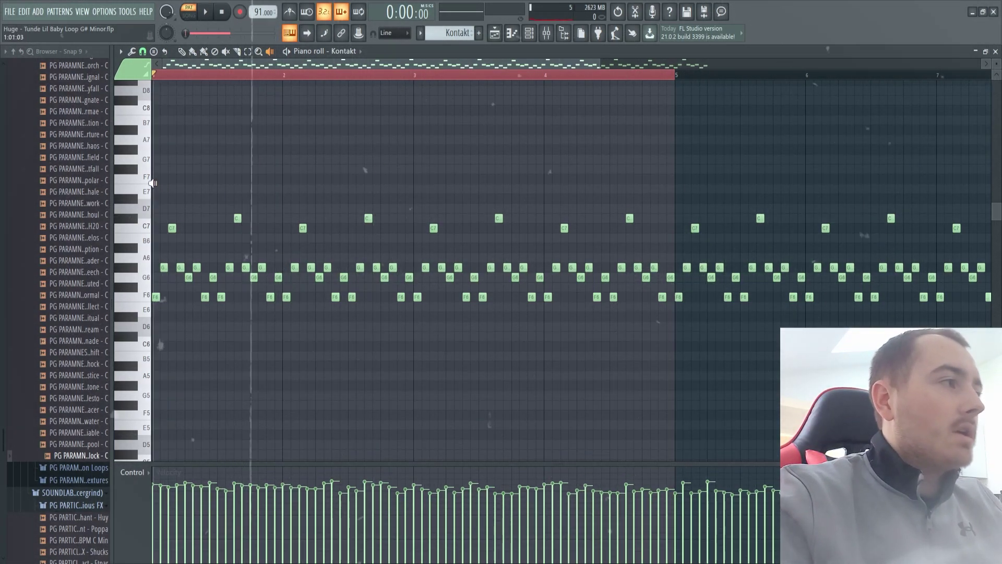
{"action": "scroll", "coordinate": [153, 183], "scroll_direction": "up", "scroll_amount": 4}
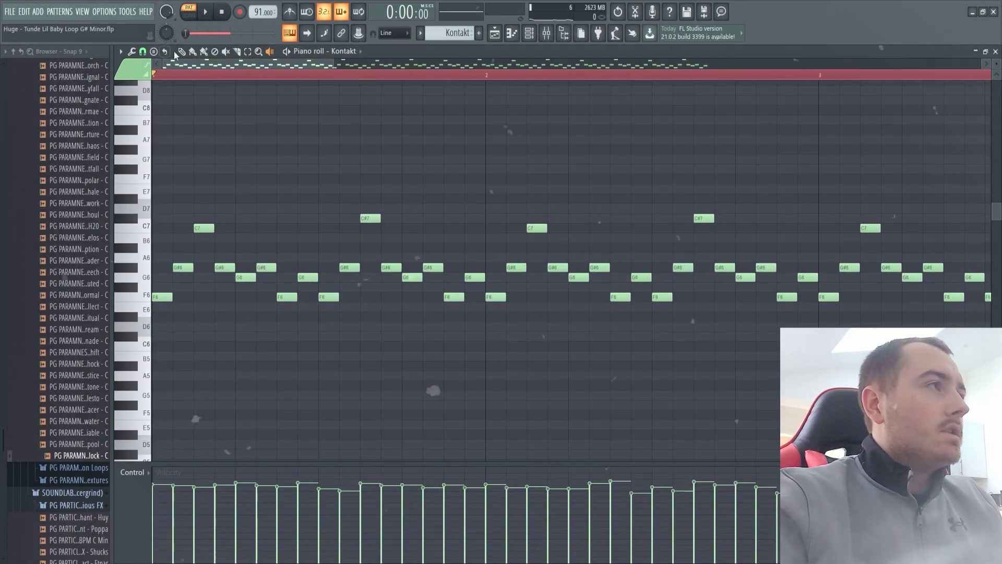
{"action": "scroll", "coordinate": [151, 230], "scroll_direction": "down", "scroll_amount": 2}
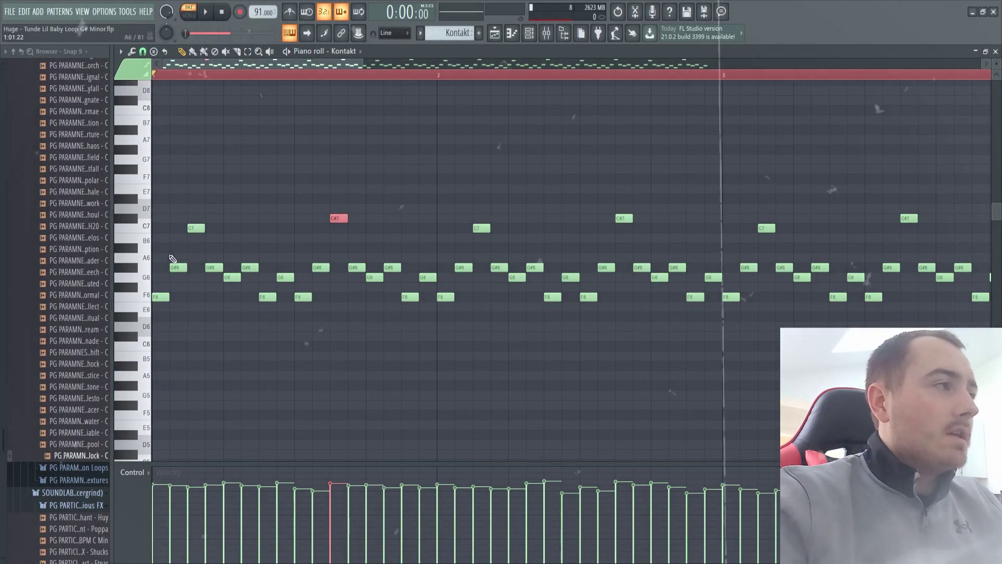
Select the C#7 note, zoom out, and close the piano melody's piano roll
{"action": "left_click", "coordinate": [334, 217]}
{"action": "scroll", "coordinate": [355, 223], "scroll_direction": "down", "scroll_amount": 2}
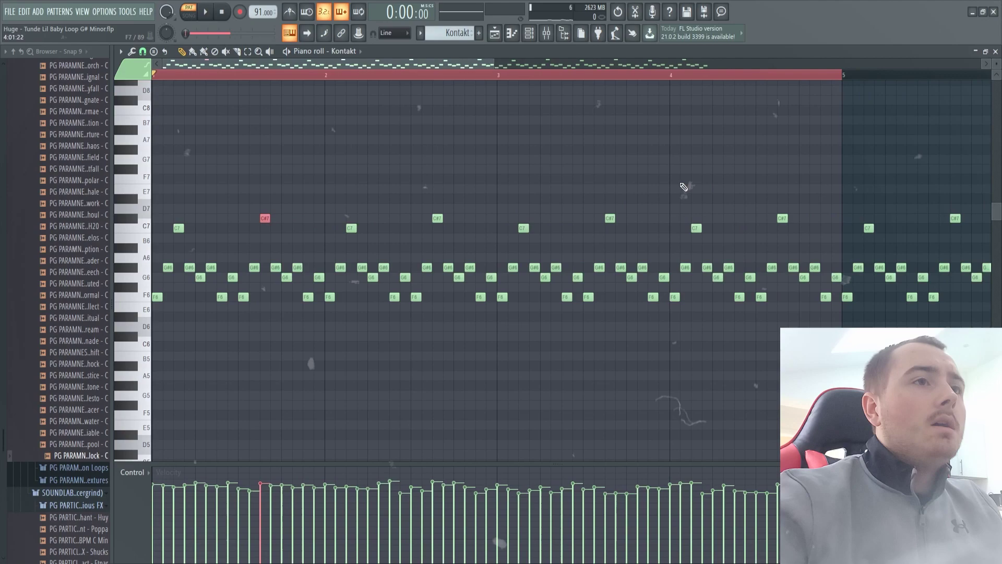
{"action": "scroll", "coordinate": [684, 187], "scroll_direction": "down", "scroll_amount": 2}
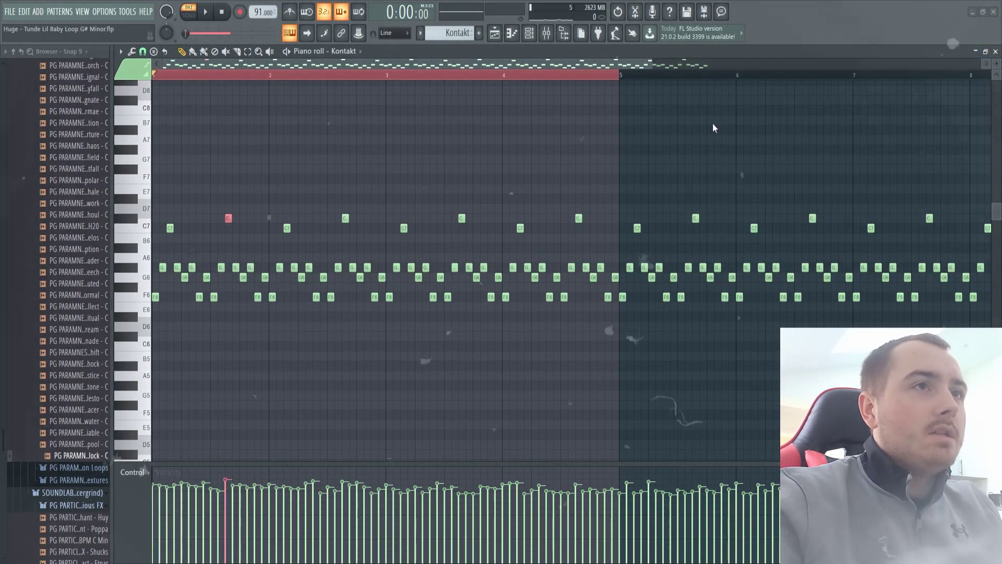
{"action": "left_click", "coordinate": [989, 56]}
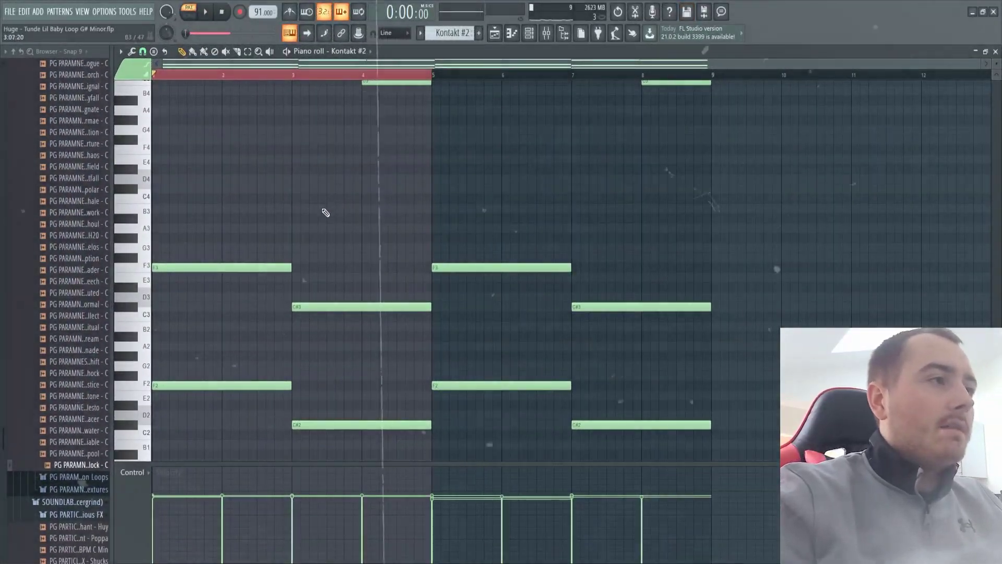
{"action": "scroll", "coordinate": [327, 219], "scroll_direction": "up", "scroll_amount": 4}
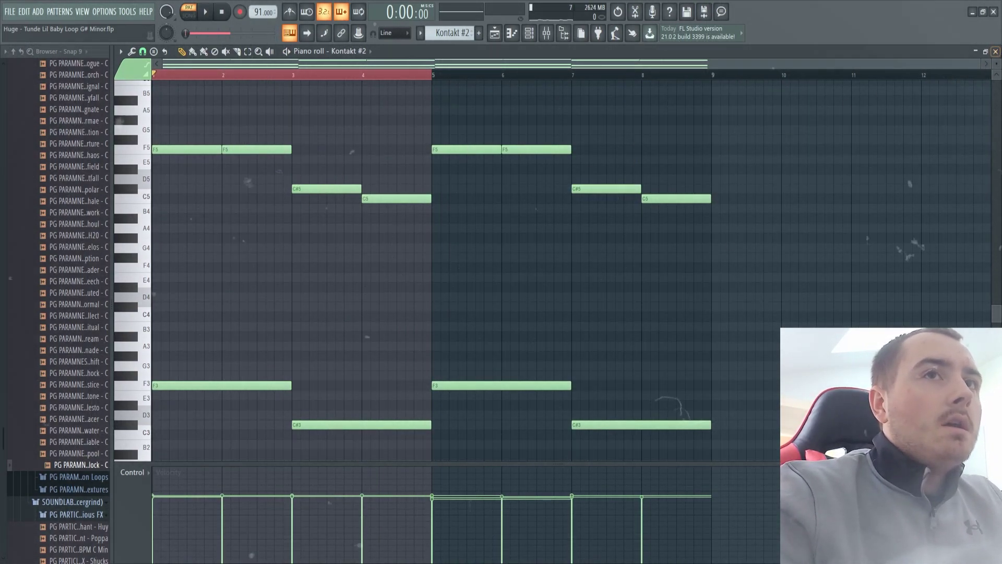
{"action": "left_click", "coordinate": [412, 199]}
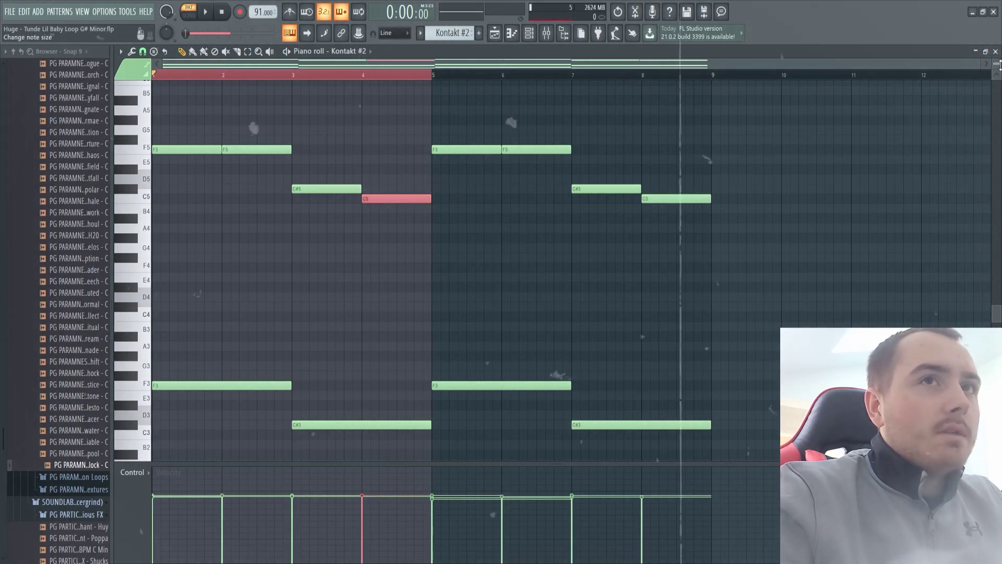
{"action": "left_click", "coordinate": [995, 52]}
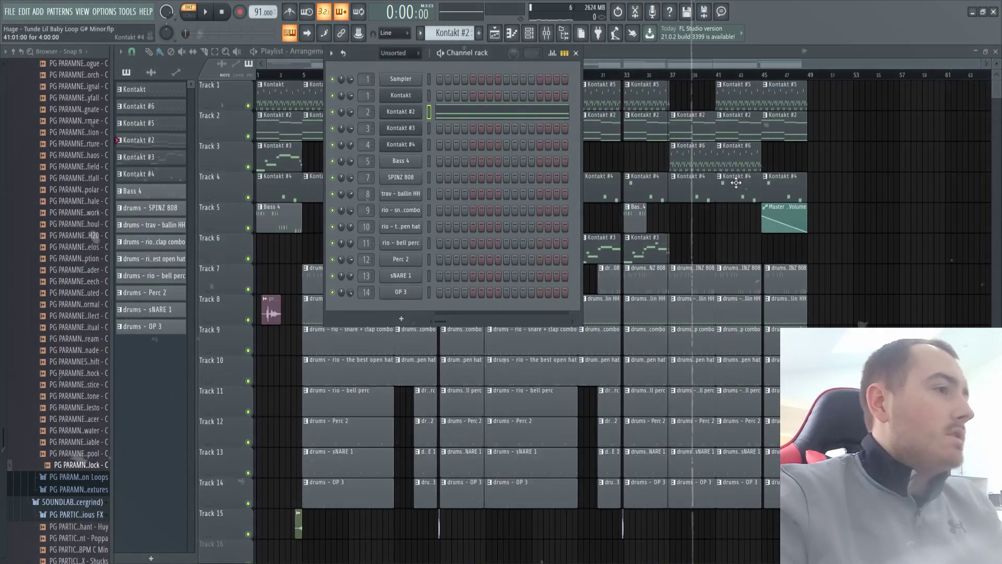
Open the Kontakt #3 guitar pattern in the piano roll
{"action": "left_click", "coordinate": [401, 128]}
{"action": "key", "text": "F7"}
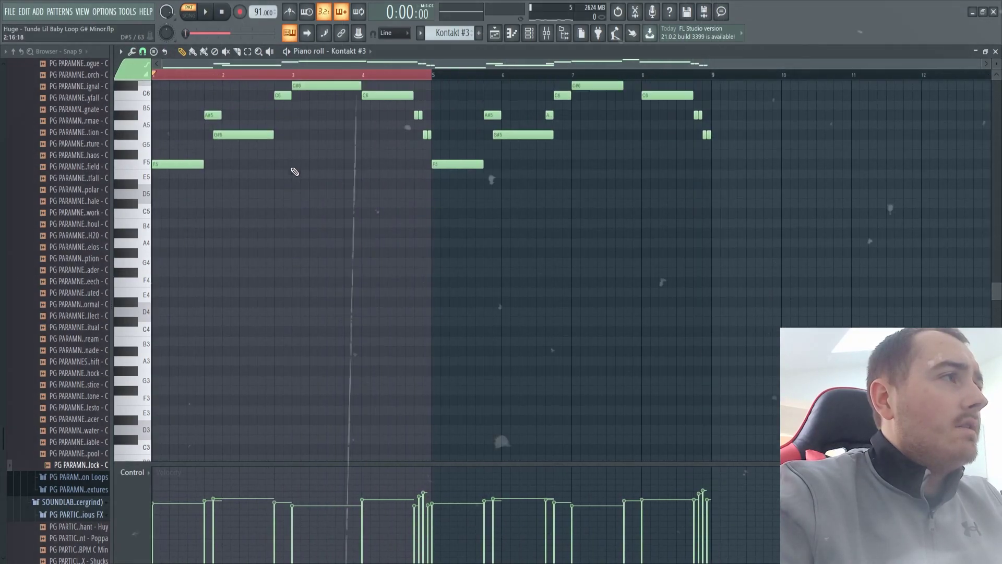
{"action": "scroll", "coordinate": [294, 172], "scroll_direction": "up", "scroll_amount": 4}
Check the Kontakt #3 guitar plugin, then hide the Channel rack and play the melody
{"action": "left_click", "coordinate": [512, 33]}
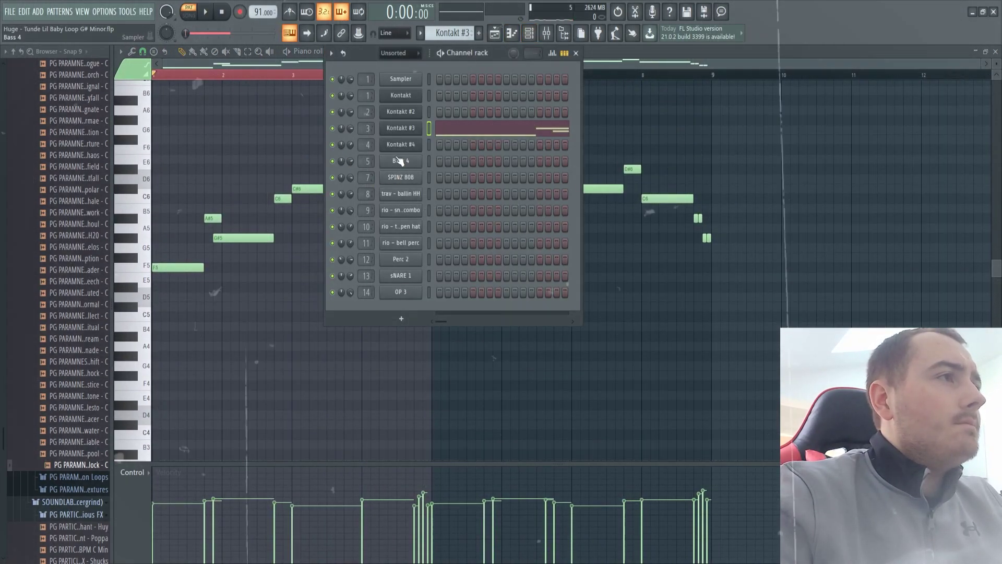
{"action": "left_click", "coordinate": [401, 128]}
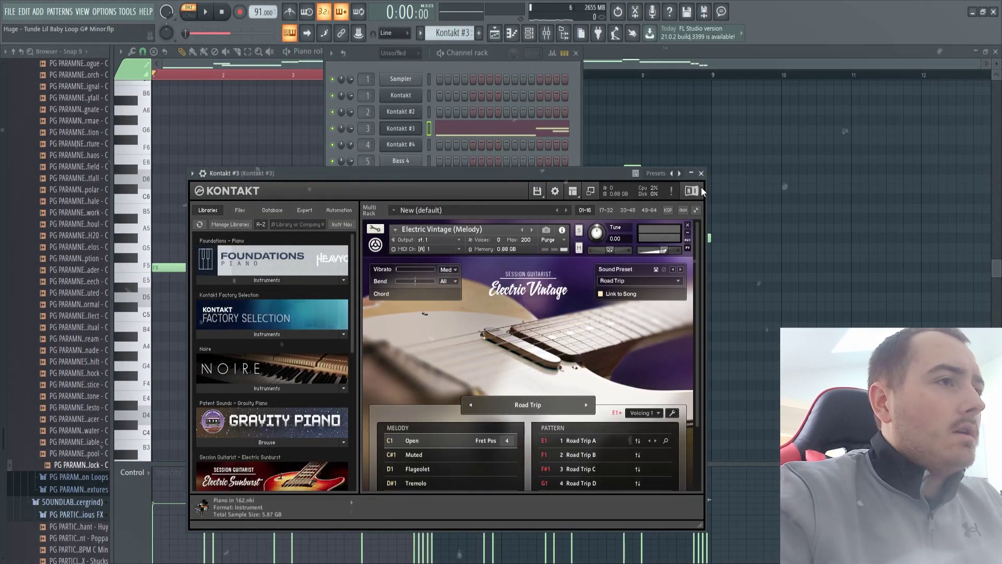
{"action": "left_click", "coordinate": [700, 173]}
{"action": "key", "text": "F6"}
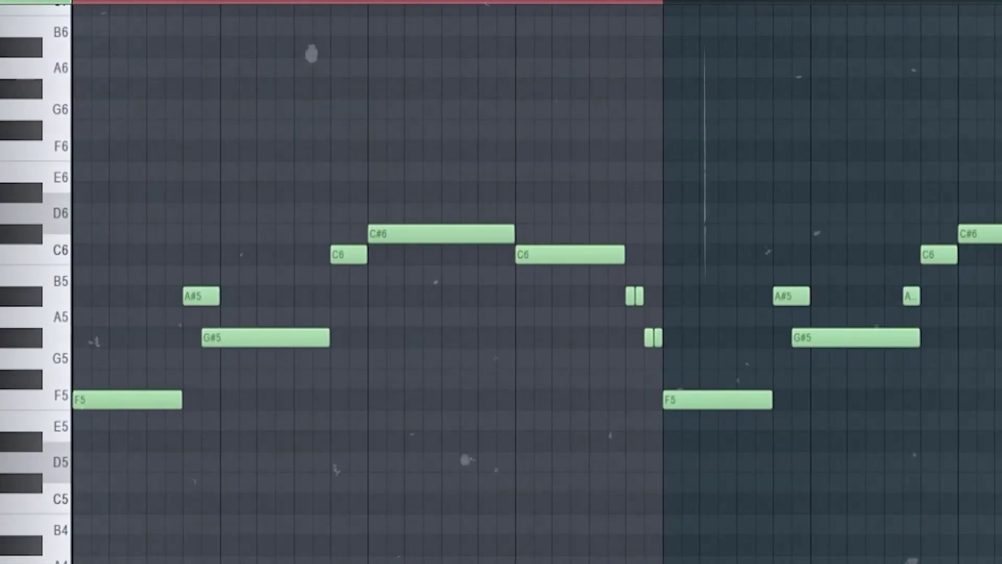
{"action": "key", "text": "space"}
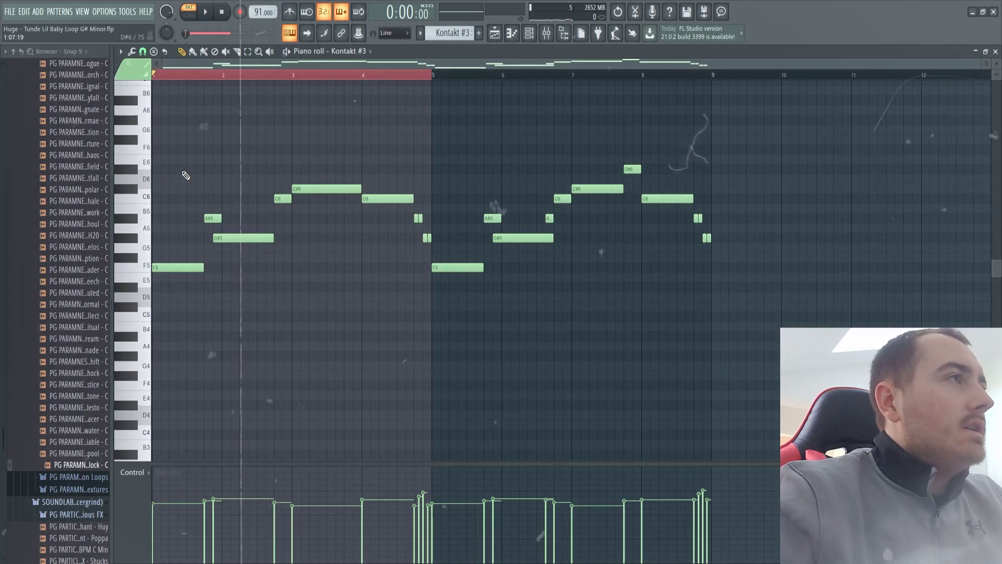
Inspect the ValhallaVintageVerb reverb on the Kontakt #3 mixer insert, then close it
{"action": "left_click", "coordinate": [528, 33]}
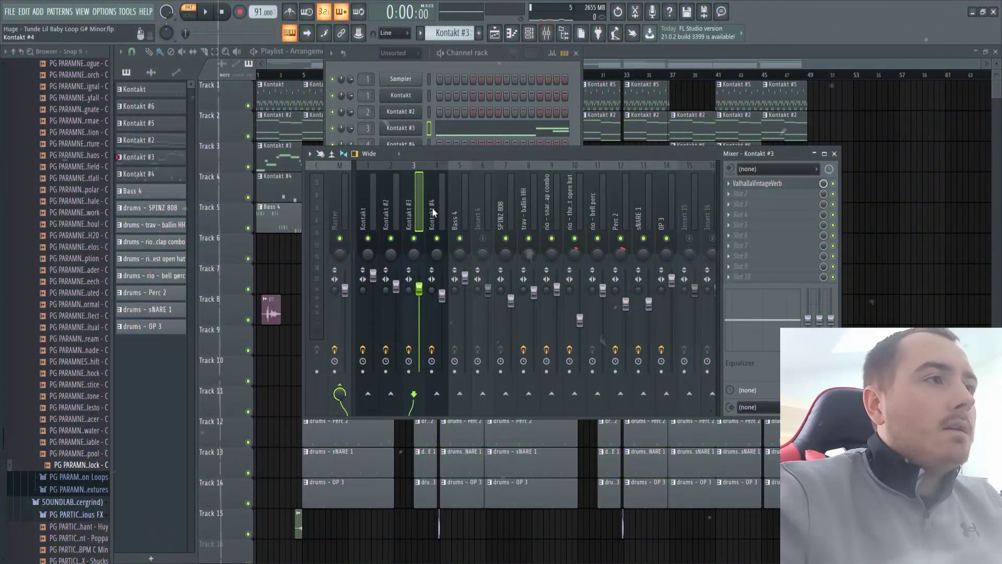
{"action": "left_click", "coordinate": [785, 183]}
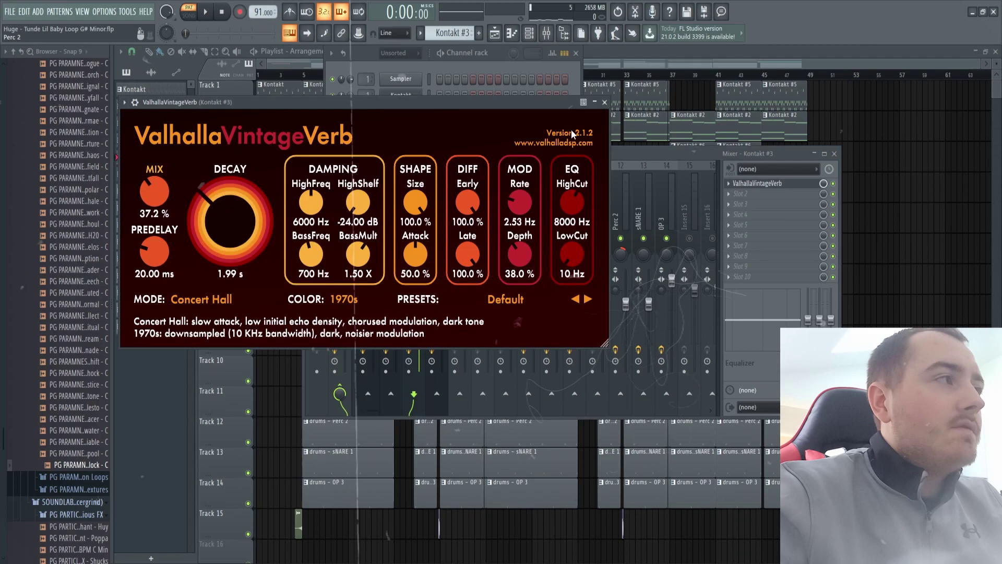
{"action": "left_click", "coordinate": [605, 103]}
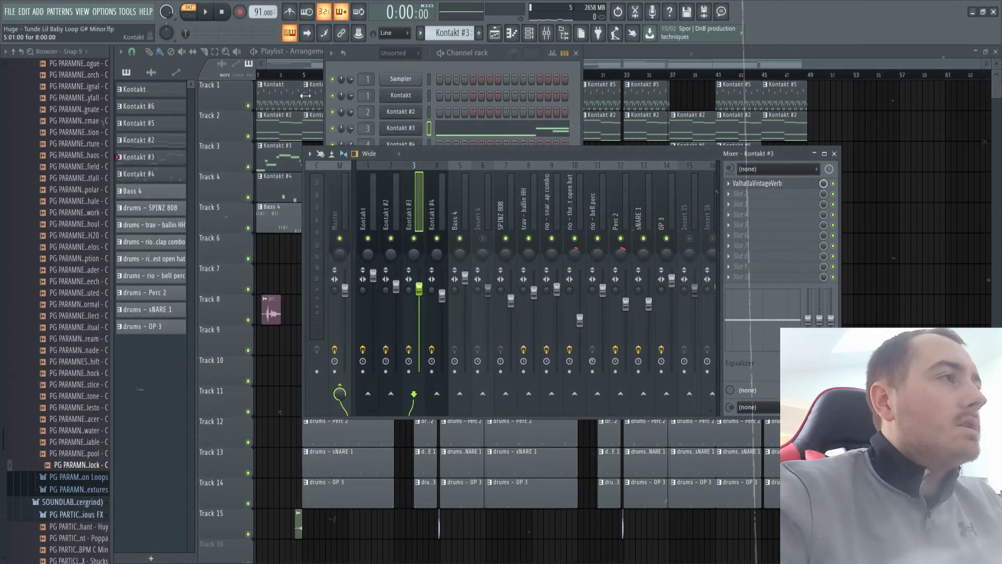
{"action": "double_click", "coordinate": [278, 181]}
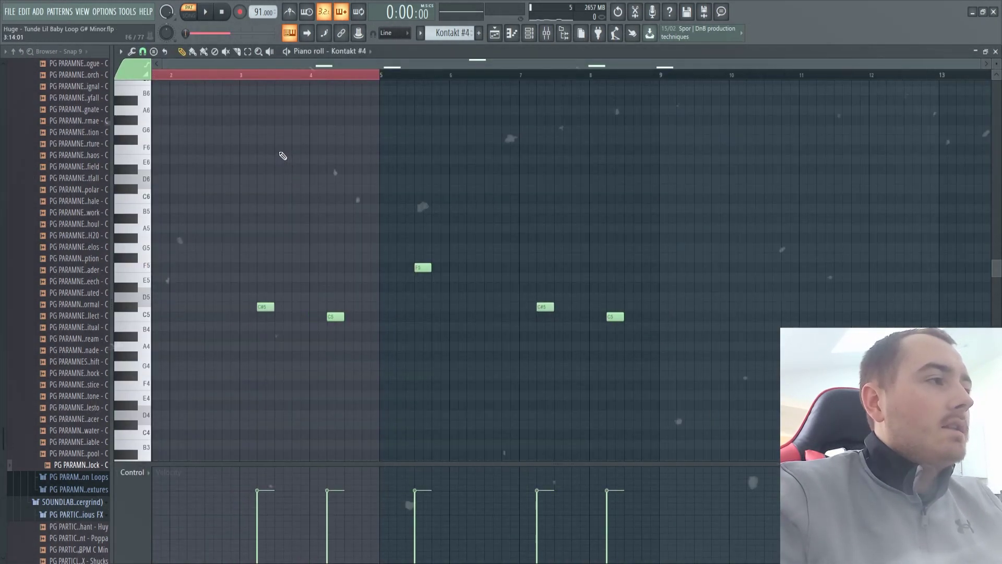
{"action": "left_click", "coordinate": [529, 33]}
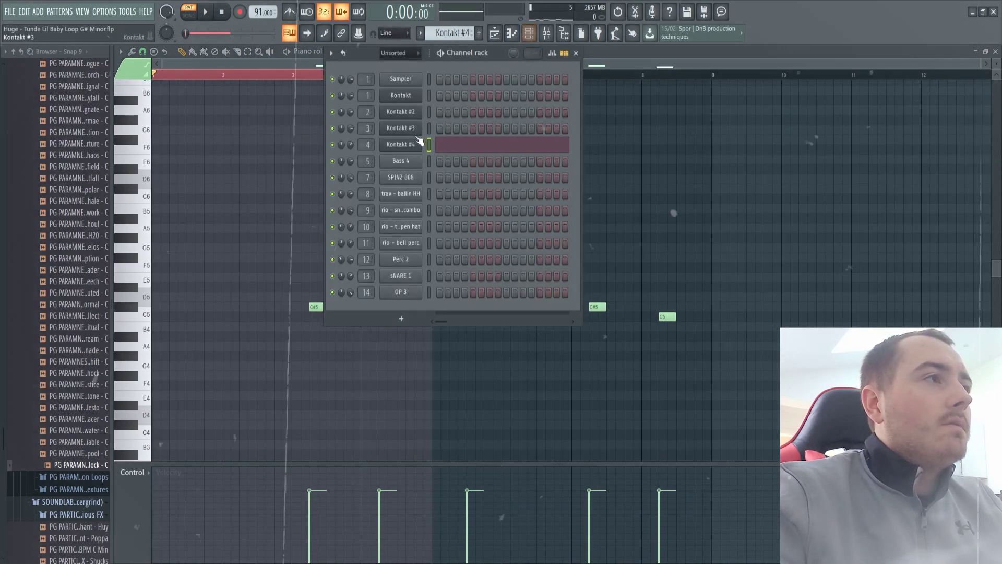
{"action": "left_click", "coordinate": [401, 144]}
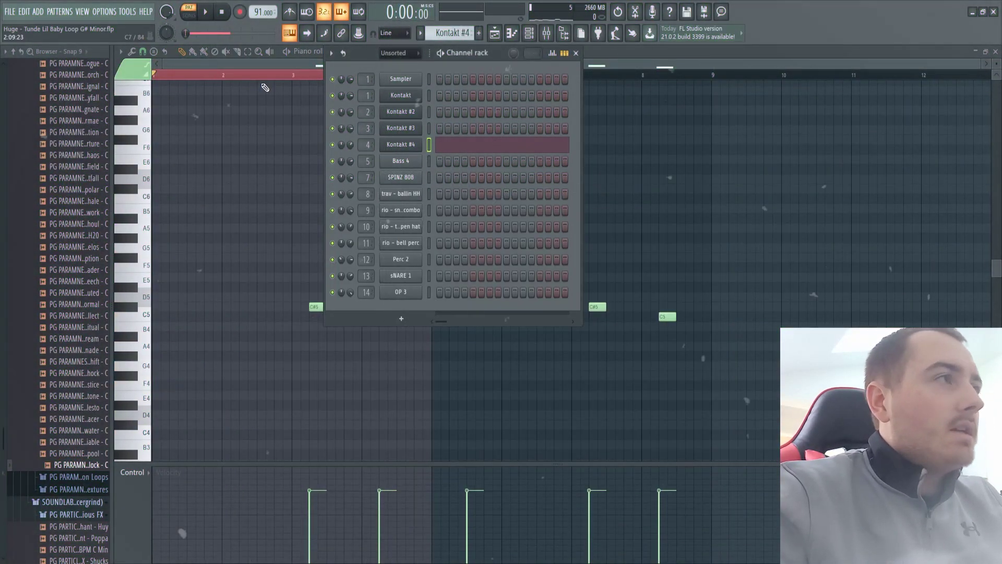
{"action": "left_click", "coordinate": [262, 67]}
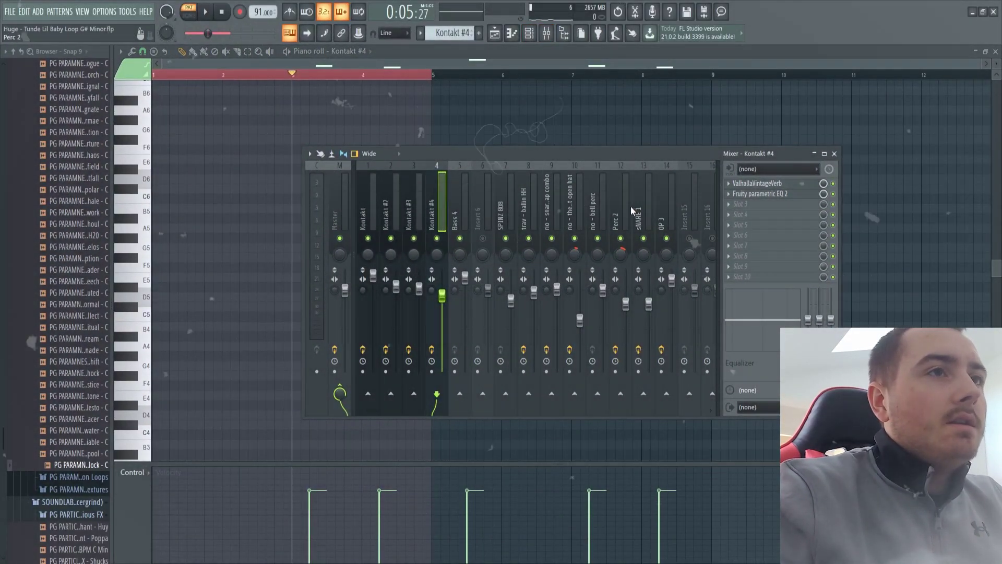
Inspect the Fruity parametric EQ 2 on the Kontakt #4 mixer channel, then close it
{"action": "left_click", "coordinate": [760, 193]}
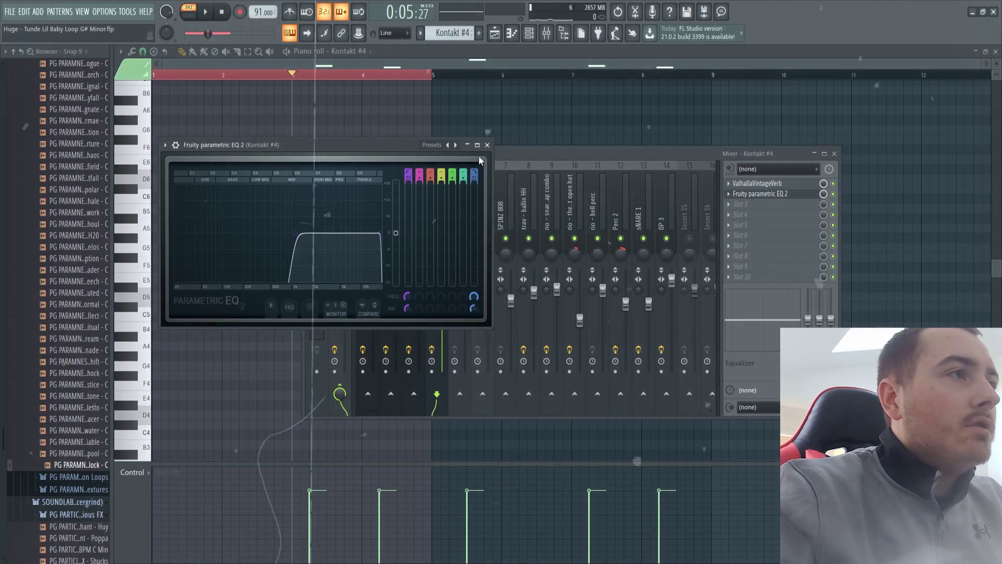
{"action": "left_click", "coordinate": [486, 144]}
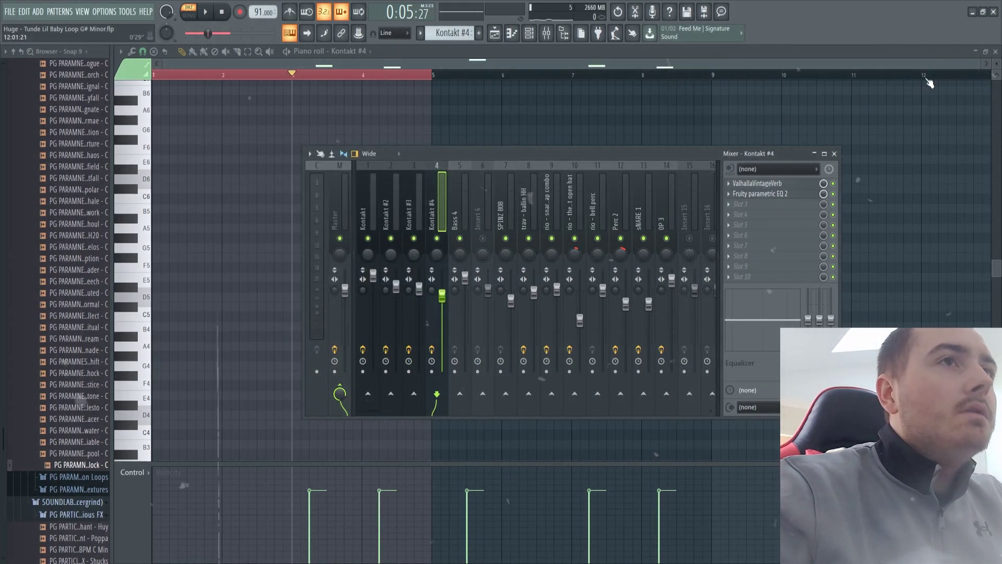
Close the Kontakt #4 piano roll, the mixer and the Channel rack
{"action": "left_click", "coordinate": [995, 53]}
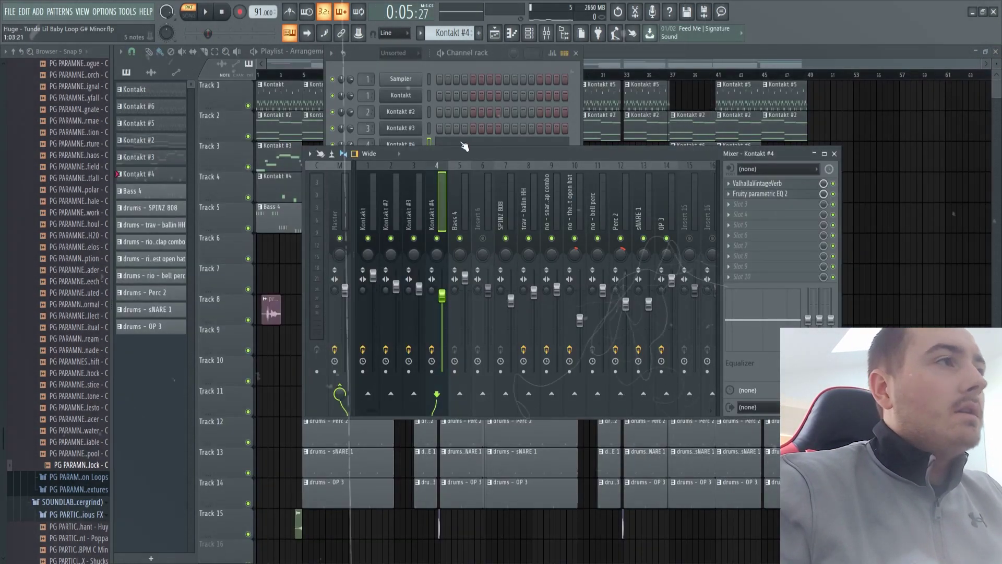
{"action": "left_click", "coordinate": [834, 154]}
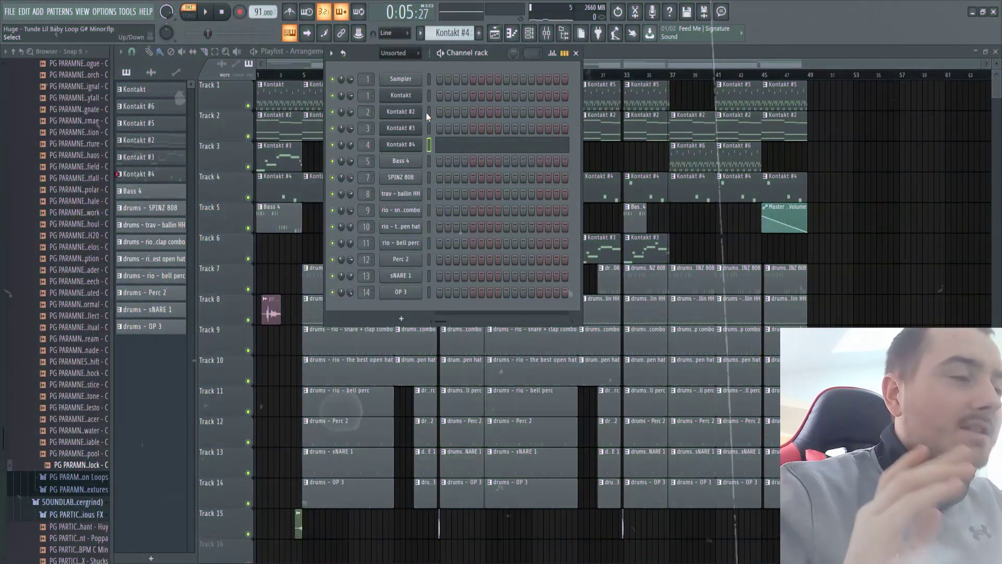
{"action": "left_click", "coordinate": [282, 222]}
{"action": "key", "text": "F6"}
Review the Bass 4 clip's notes, then return to the playlist arrangement
{"action": "double_click", "coordinate": [282, 222]}
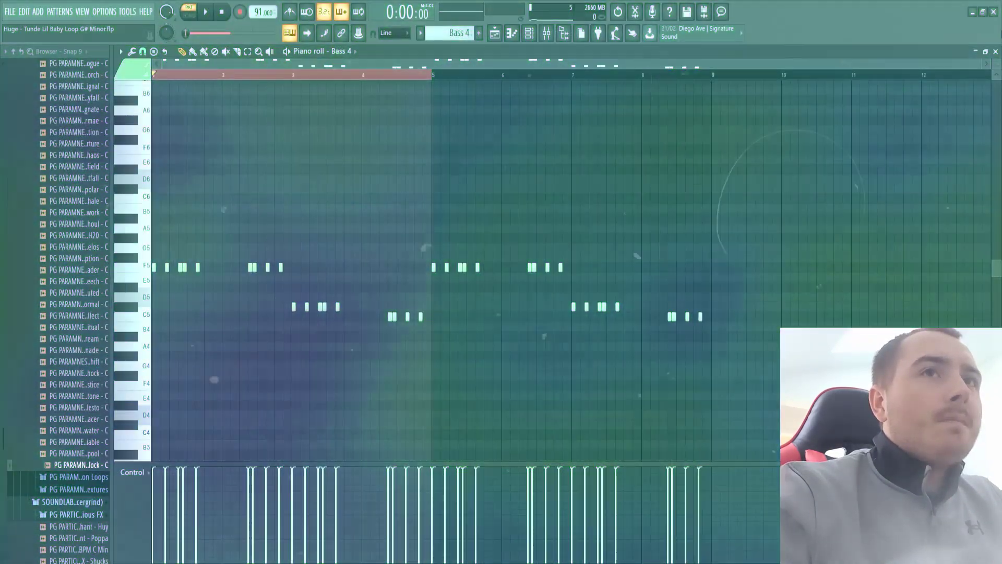
{"action": "left_click", "coordinate": [975, 51]}
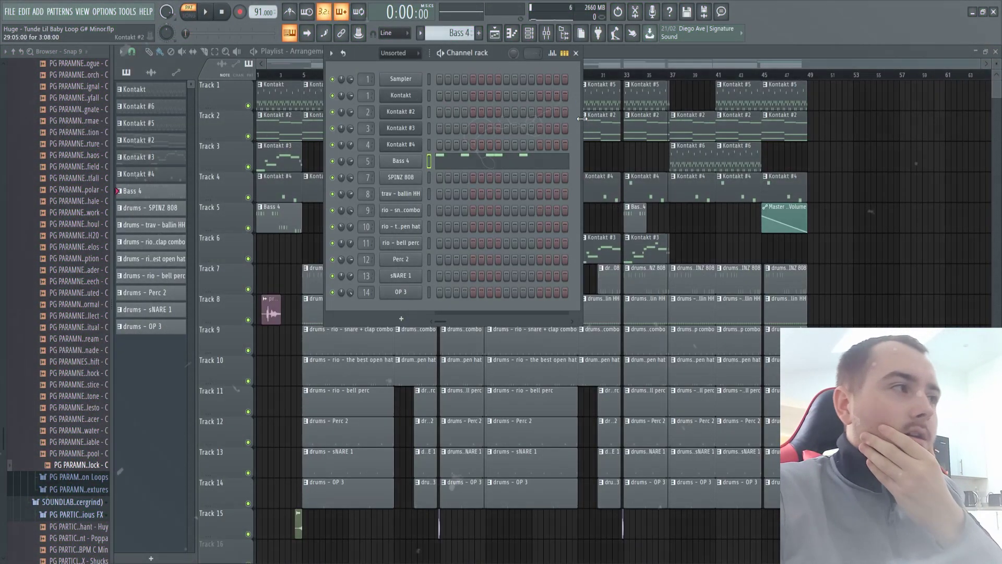
{"action": "left_click", "coordinate": [312, 67]}
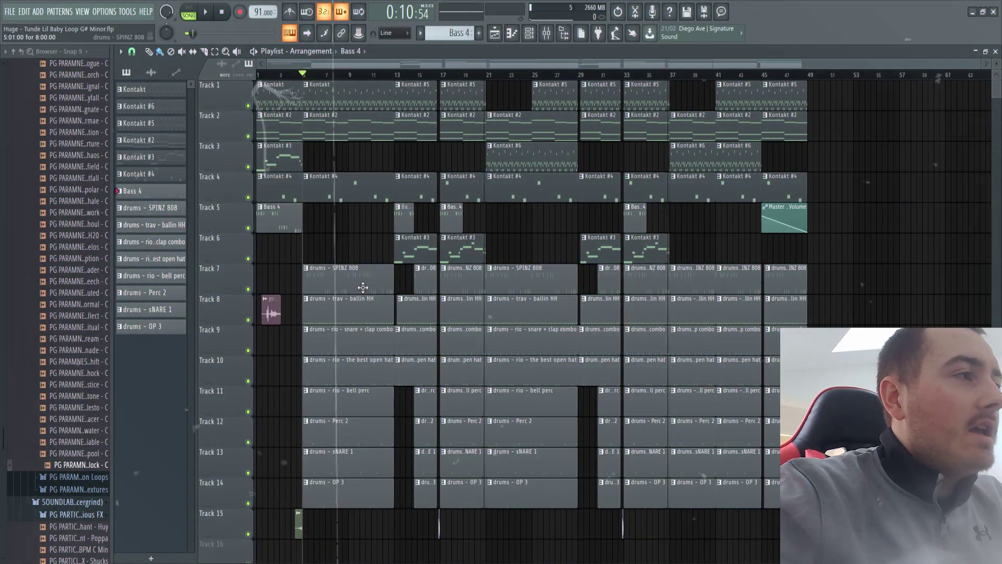
{"action": "double_click", "coordinate": [363, 287]}
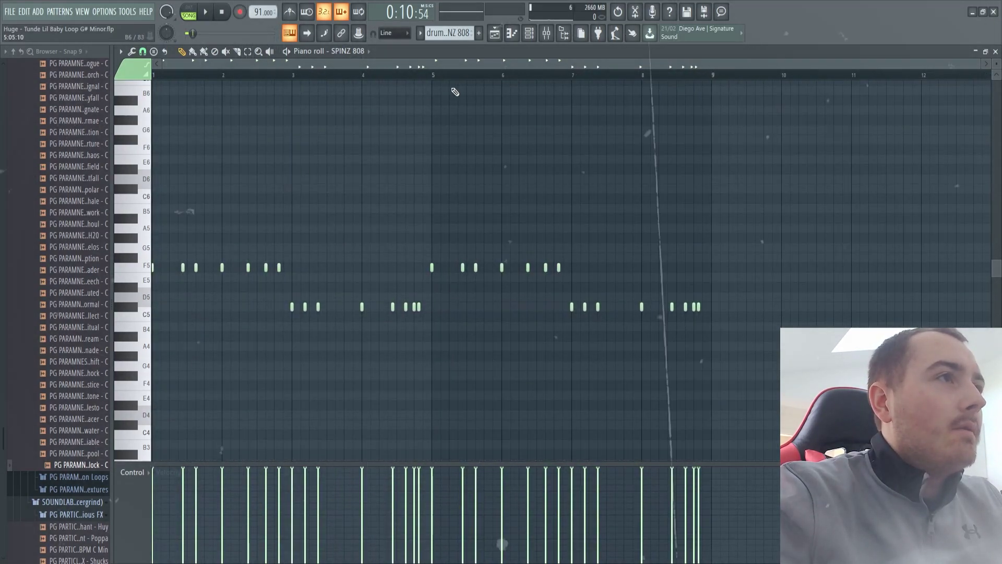
{"action": "left_click", "coordinate": [530, 40]}
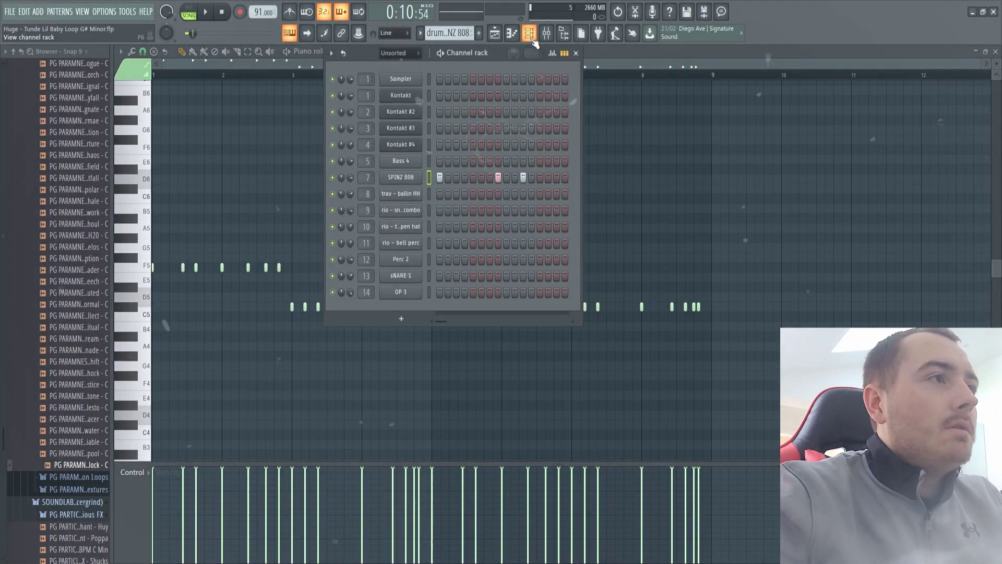
{"action": "left_click", "coordinate": [530, 35]}
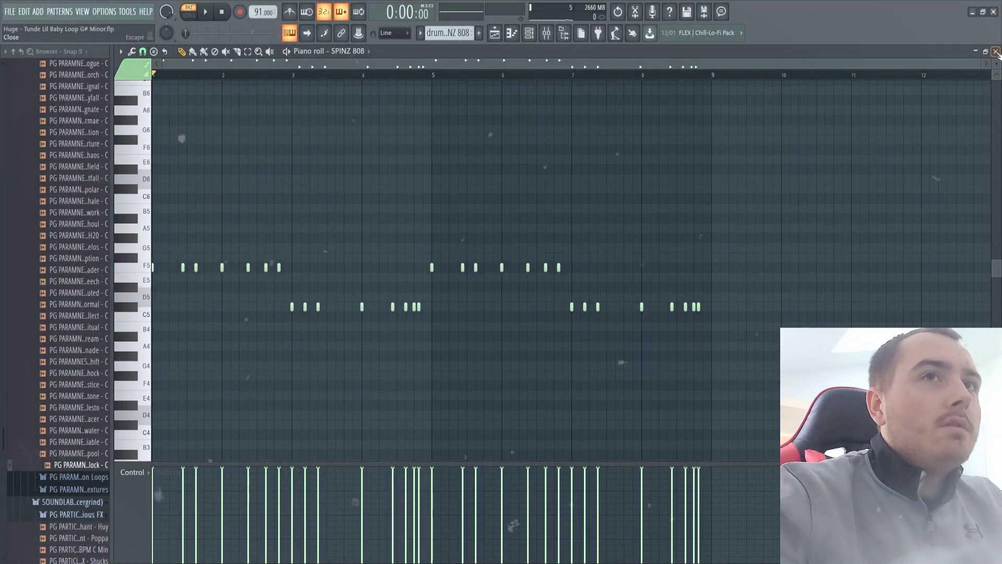
{"action": "key", "text": "F5"}
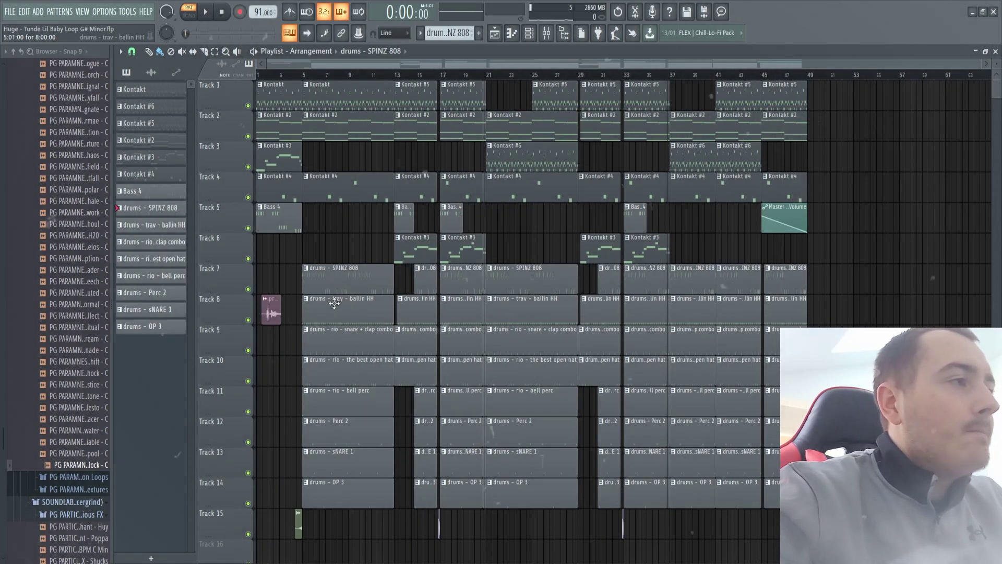
{"action": "double_click", "coordinate": [336, 303]}
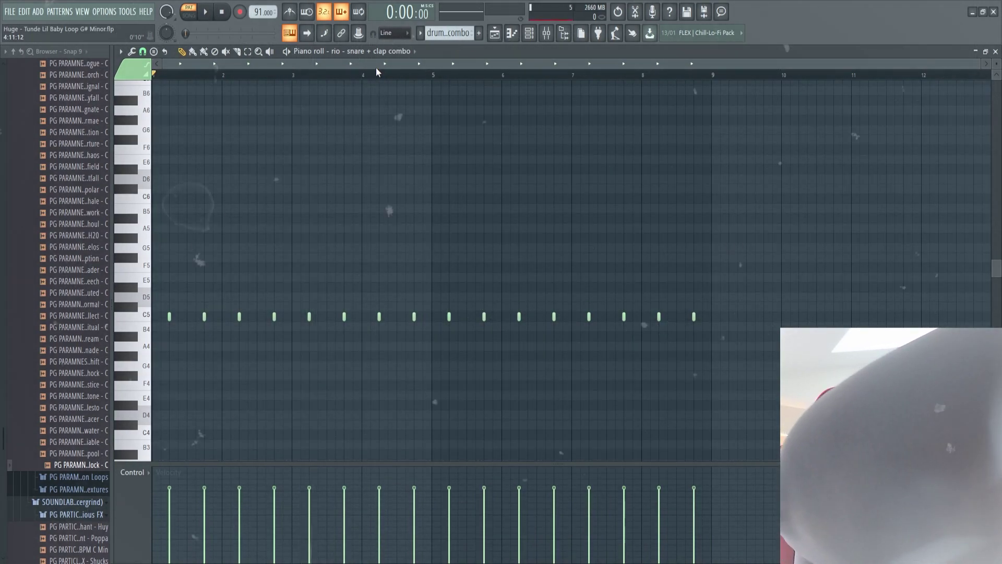
{"action": "key", "text": "space"}
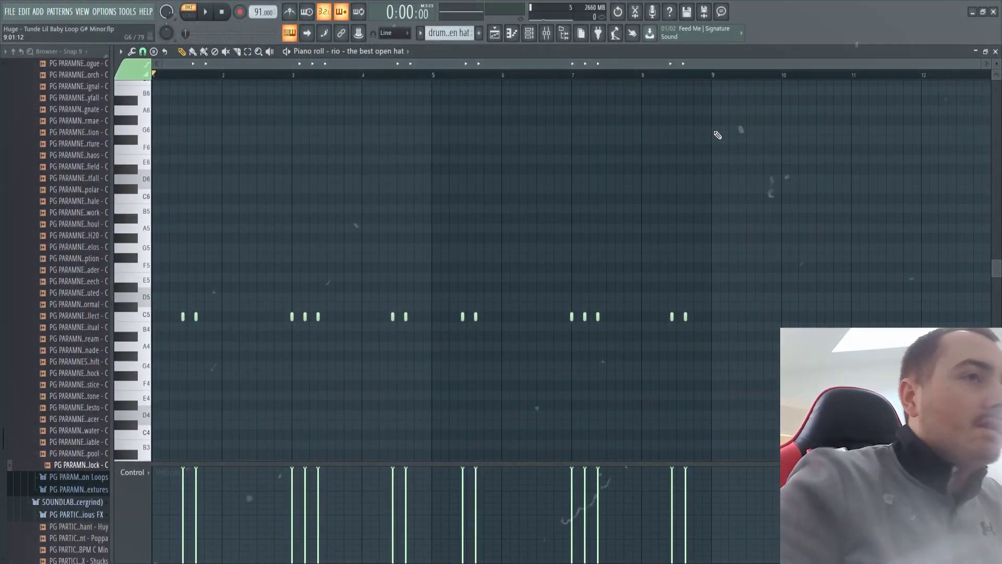
{"action": "key", "text": "F5"}
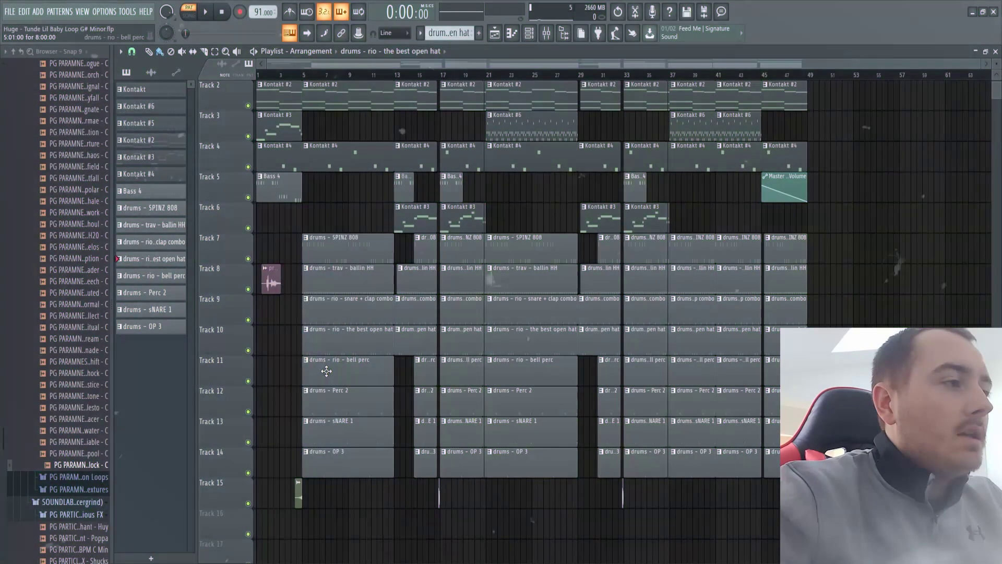
{"action": "double_click", "coordinate": [365, 371]}
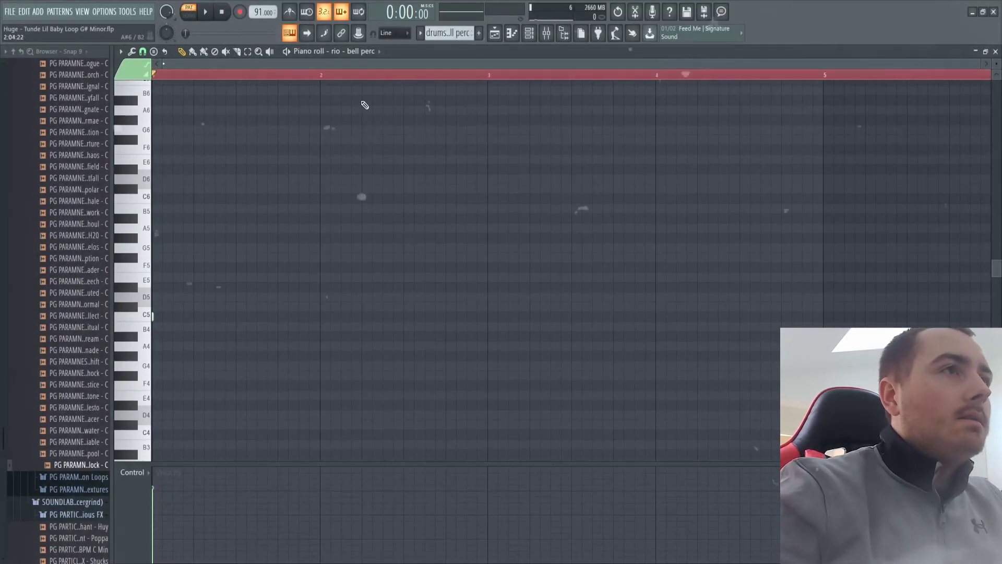
{"action": "left_click", "coordinate": [996, 52]}
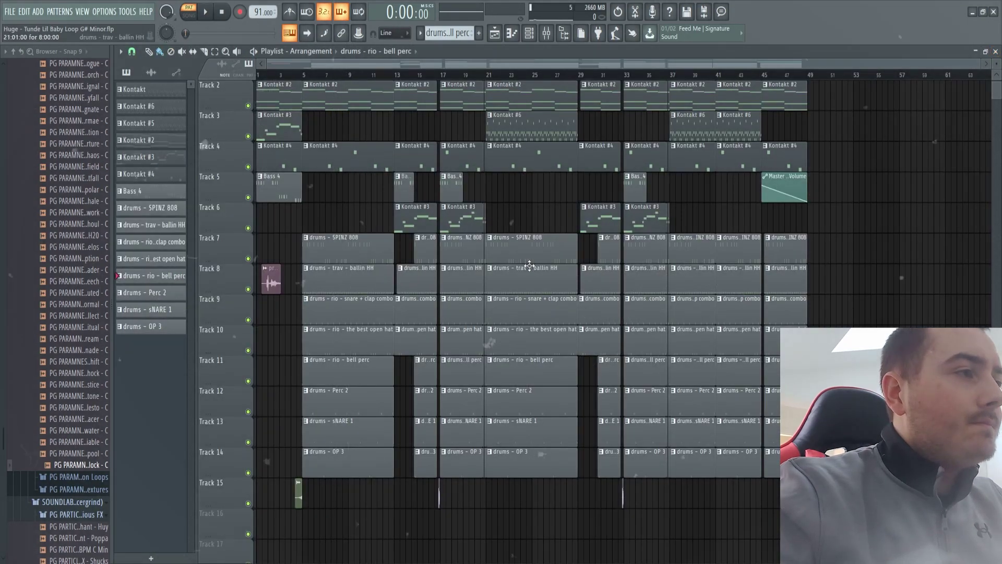
{"action": "double_click", "coordinate": [355, 398]}
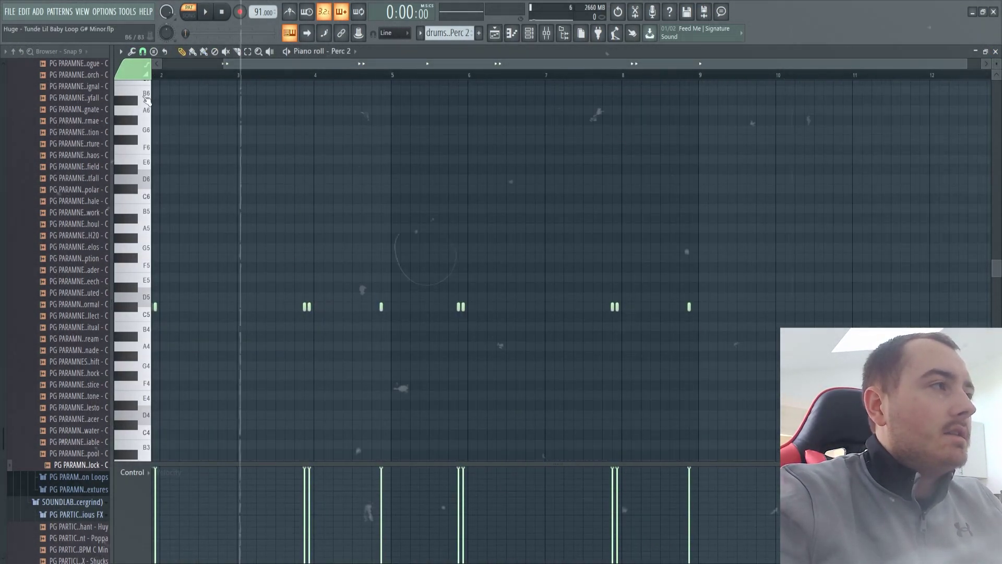
{"action": "scroll", "coordinate": [178, 94], "scroll_direction": "up", "scroll_amount": 5}
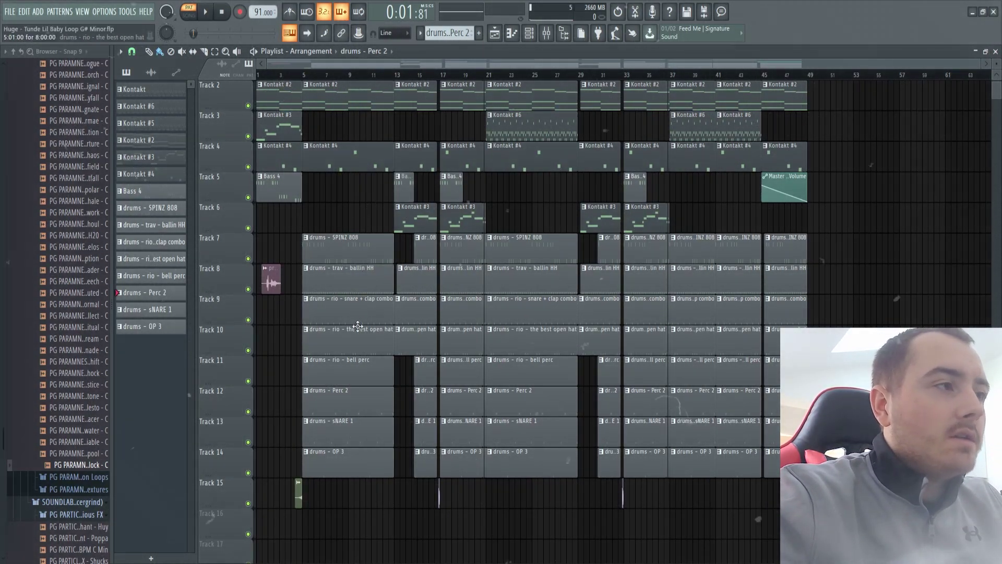
{"action": "double_click", "coordinate": [343, 430]}
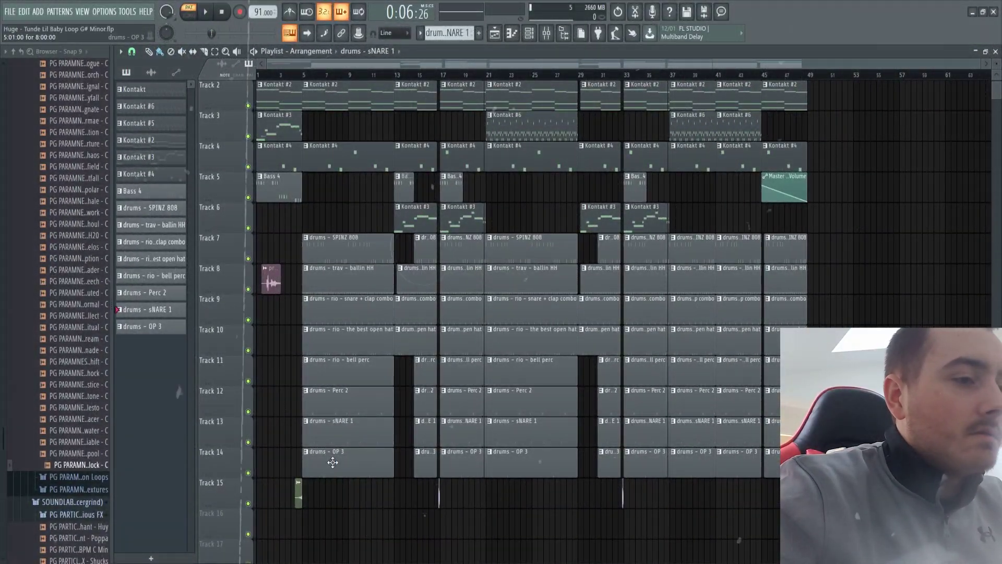
{"action": "double_click", "coordinate": [333, 462]}
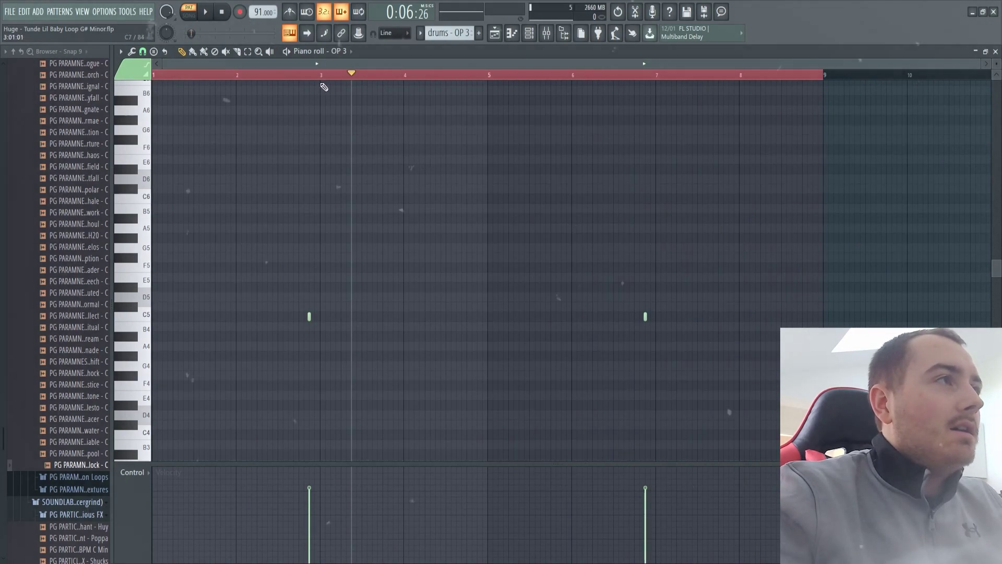
{"action": "left_click_drag", "start_coordinate": [320, 75], "coordinate": [304, 73]}
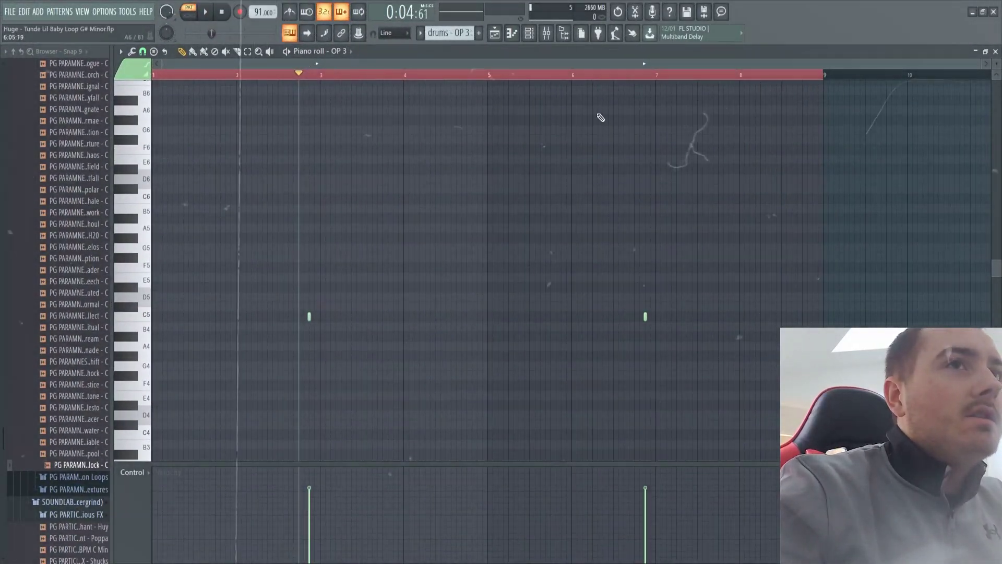
{"action": "key", "text": "F5"}
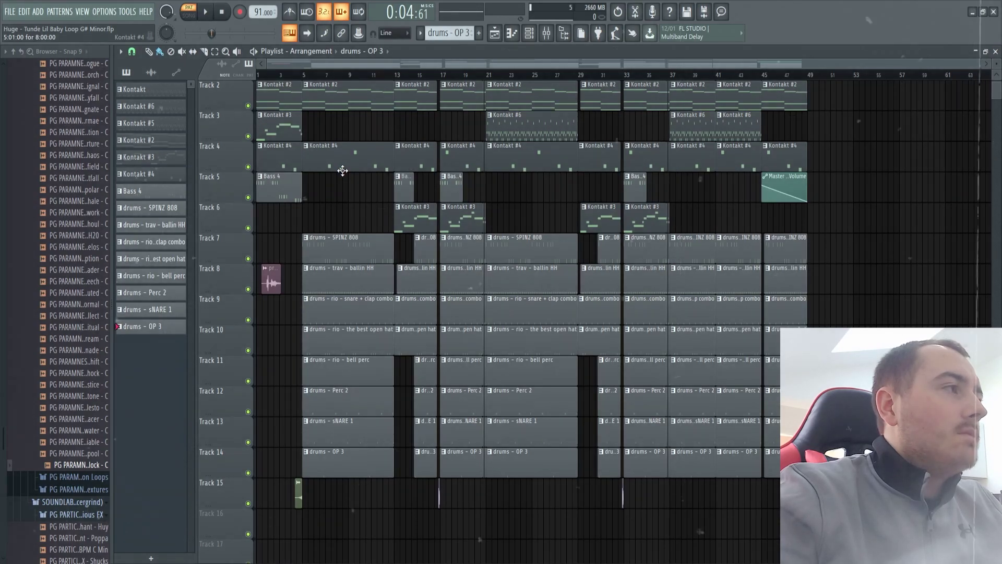
{"action": "left_click", "coordinate": [551, 37]}
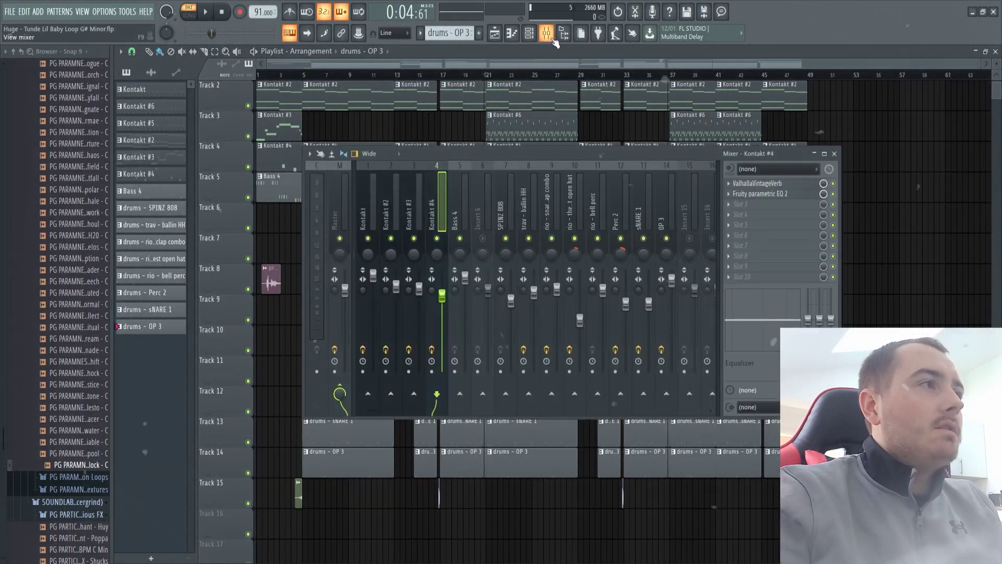